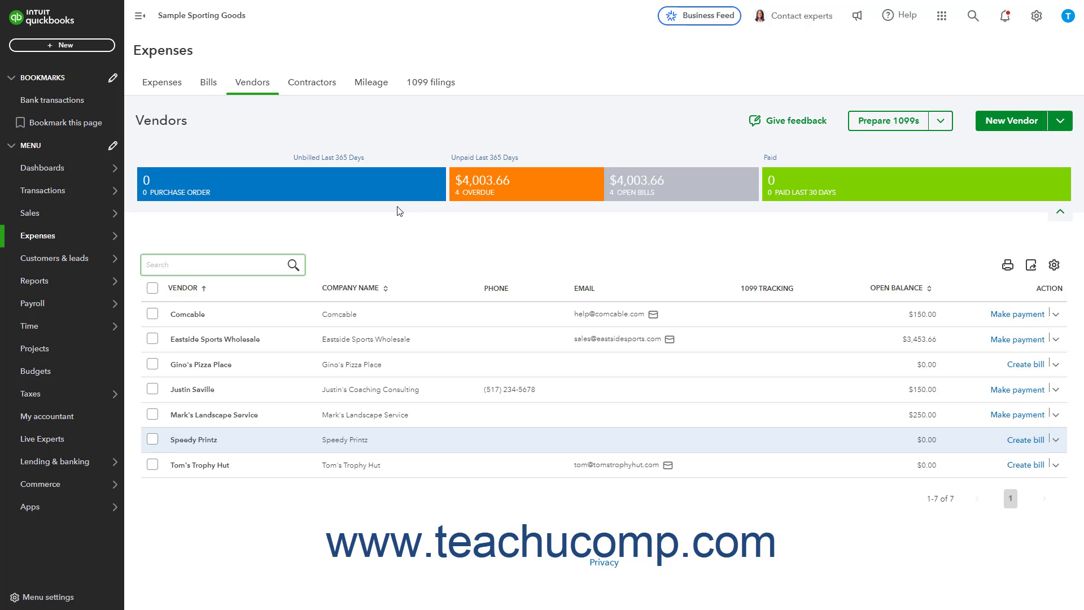
Filter the vendor list to overdue bills and clear the filter; collapse and restore the money bar.
click(539, 196)
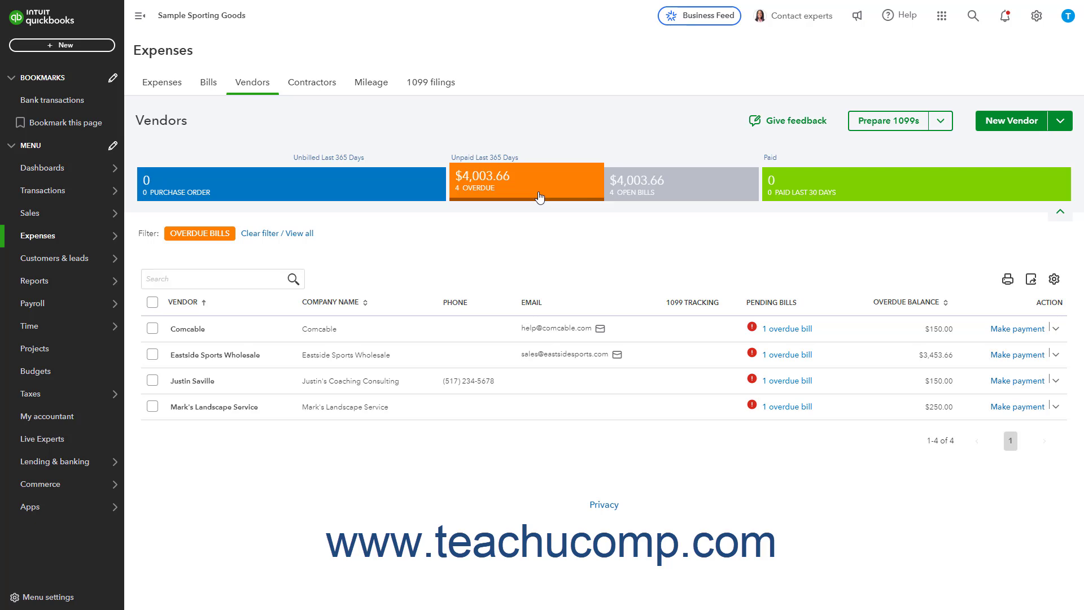
click(284, 235)
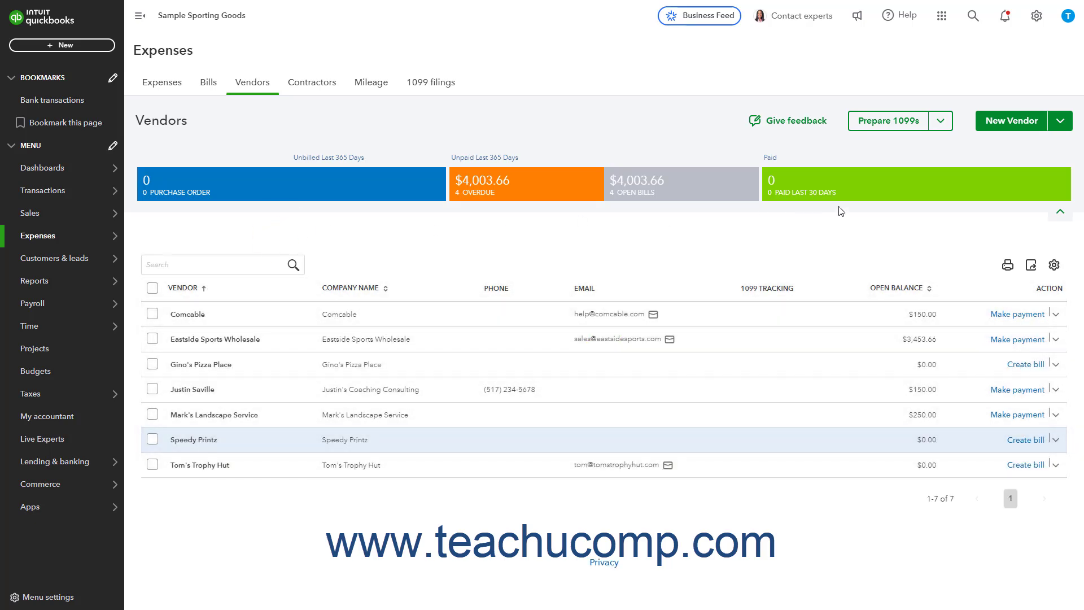
click(1060, 213)
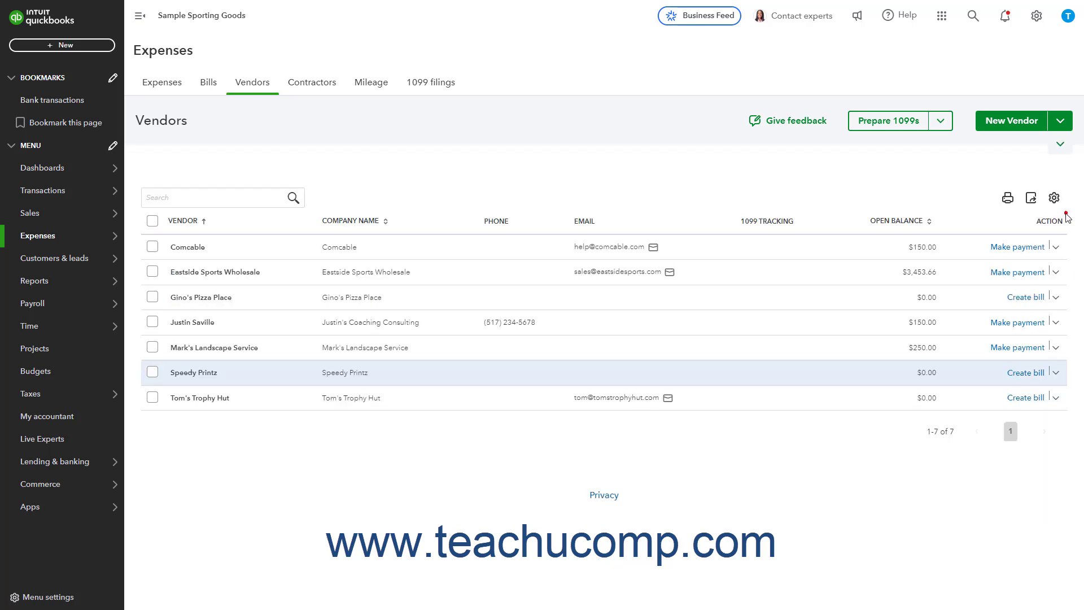
click(1061, 146)
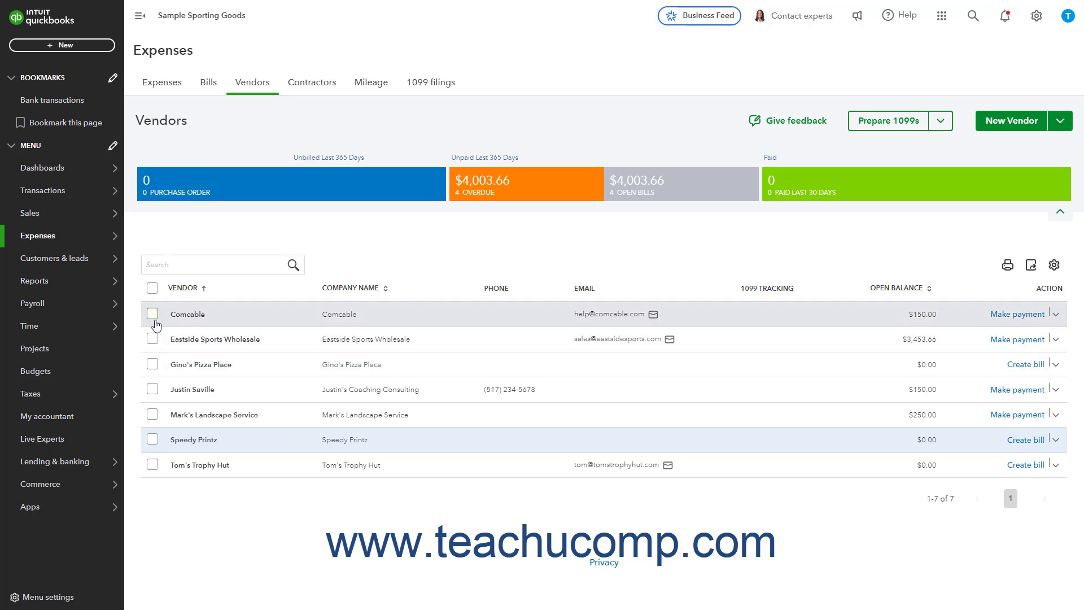
Select all vendors to view the available batch actions, and clear the selection.
click(153, 289)
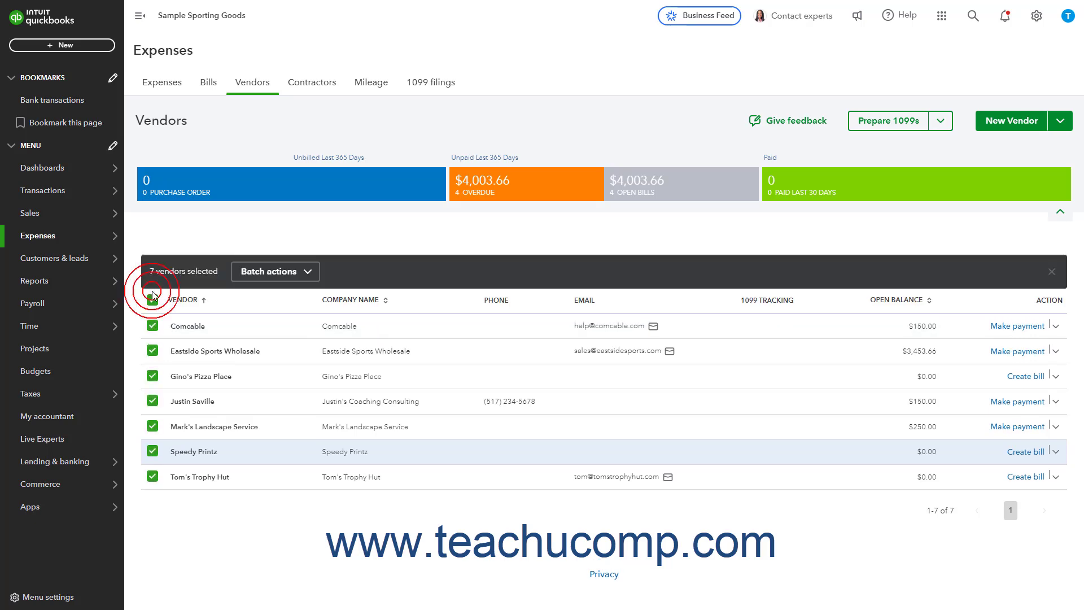
click(256, 272)
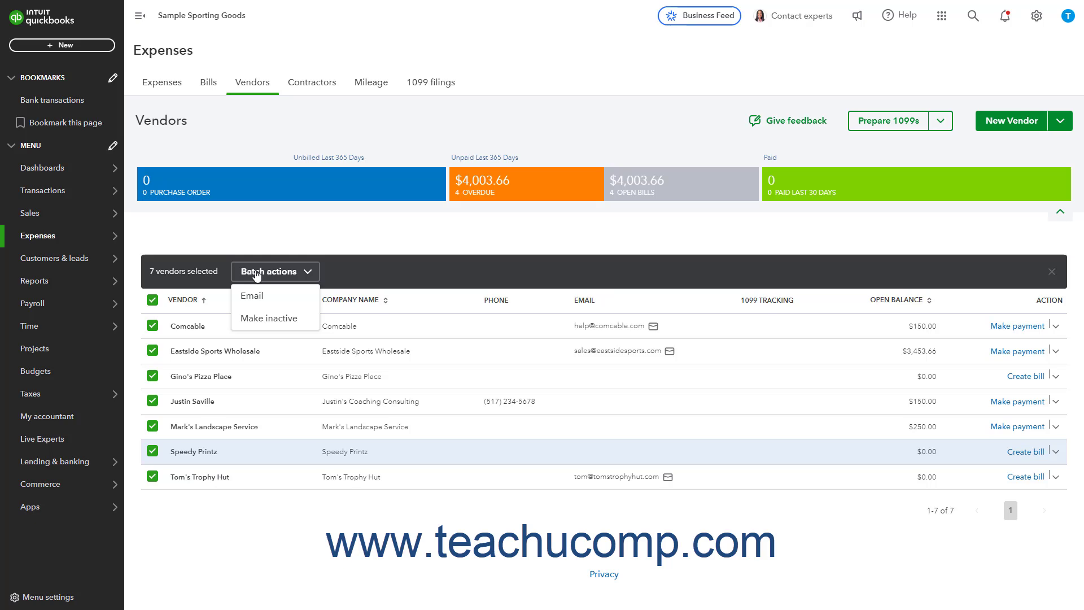
click(256, 274)
click(151, 300)
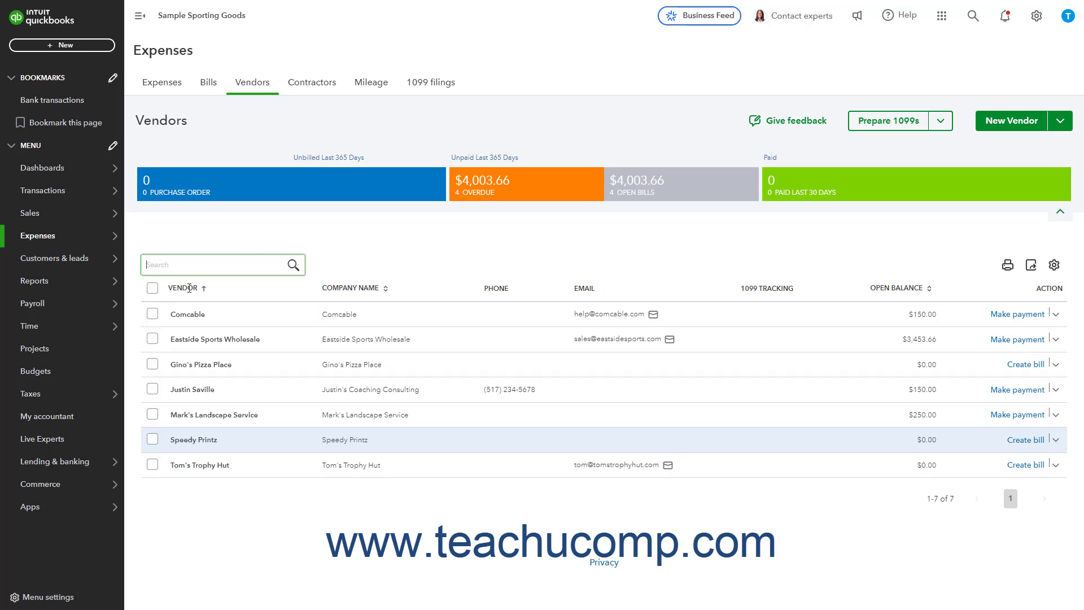
Search the vendor list for "pizza" and clear the search to show all vendors.
click(198, 265)
text(pizza)
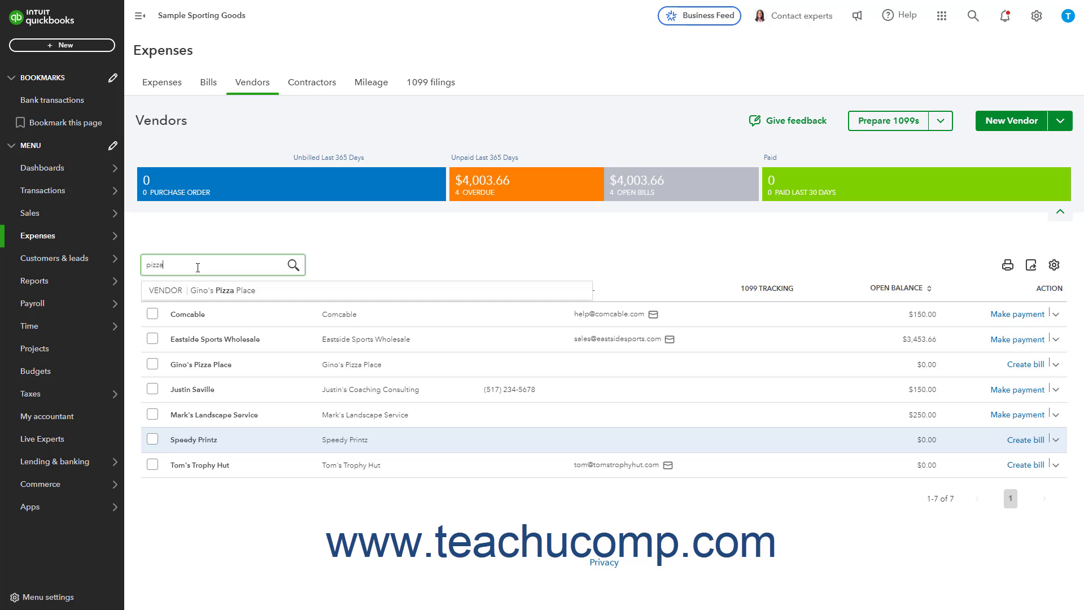
key(Return)
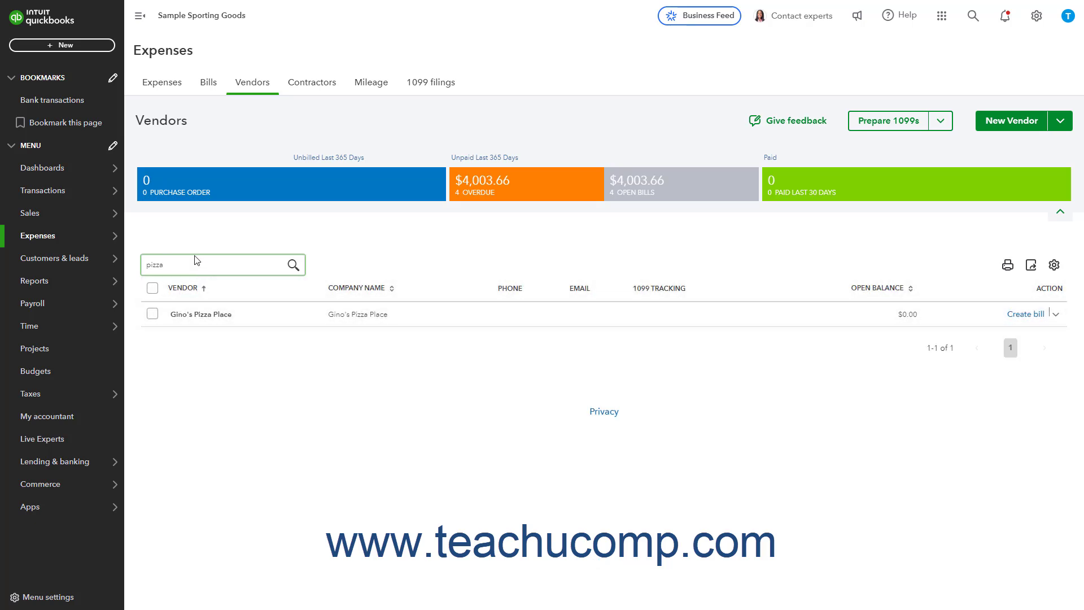
double_click(194, 265)
key(BackSpace)
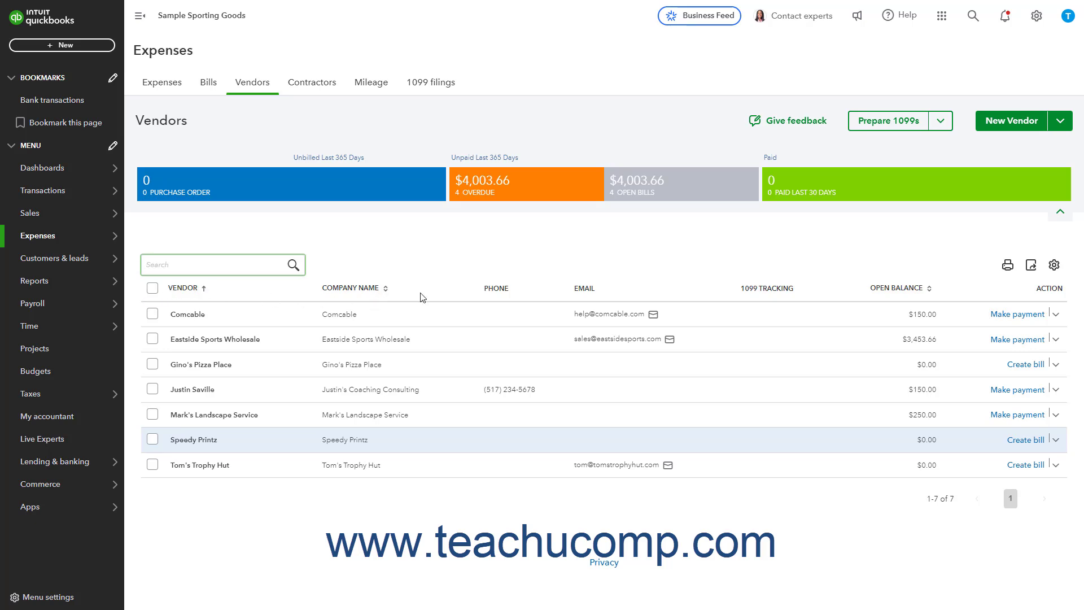
Sort the vendor list by open balance in ascending and descending order, and restore sorting by vendor name.
click(928, 288)
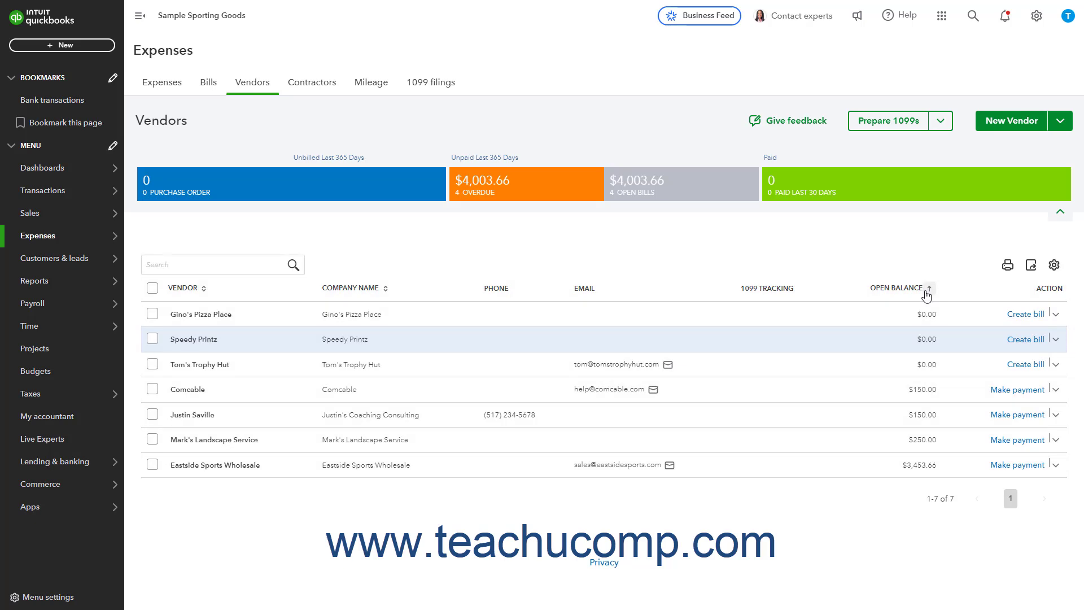
click(930, 291)
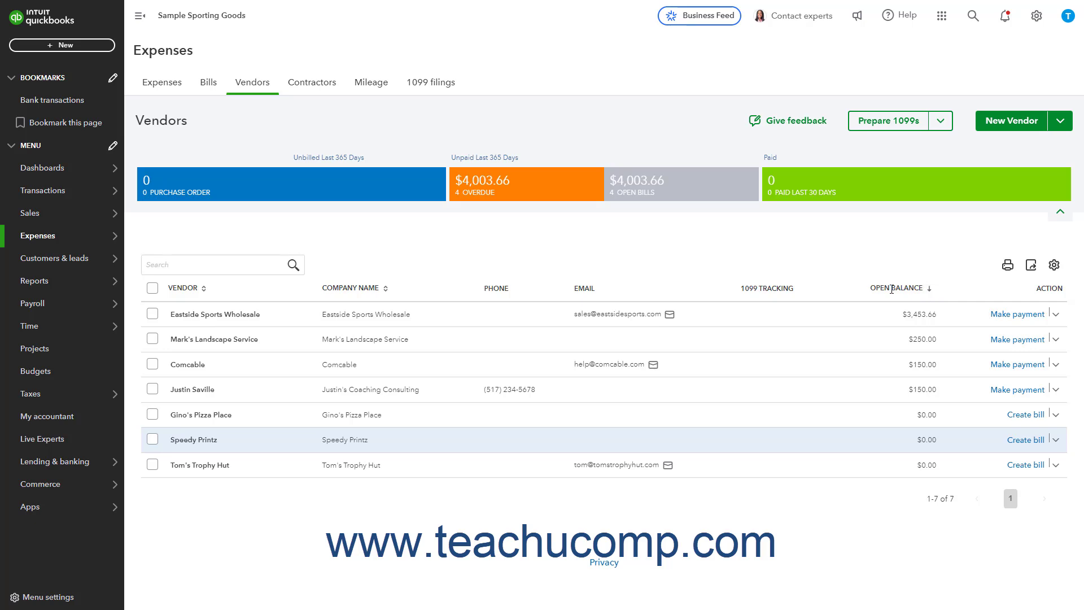
click(204, 289)
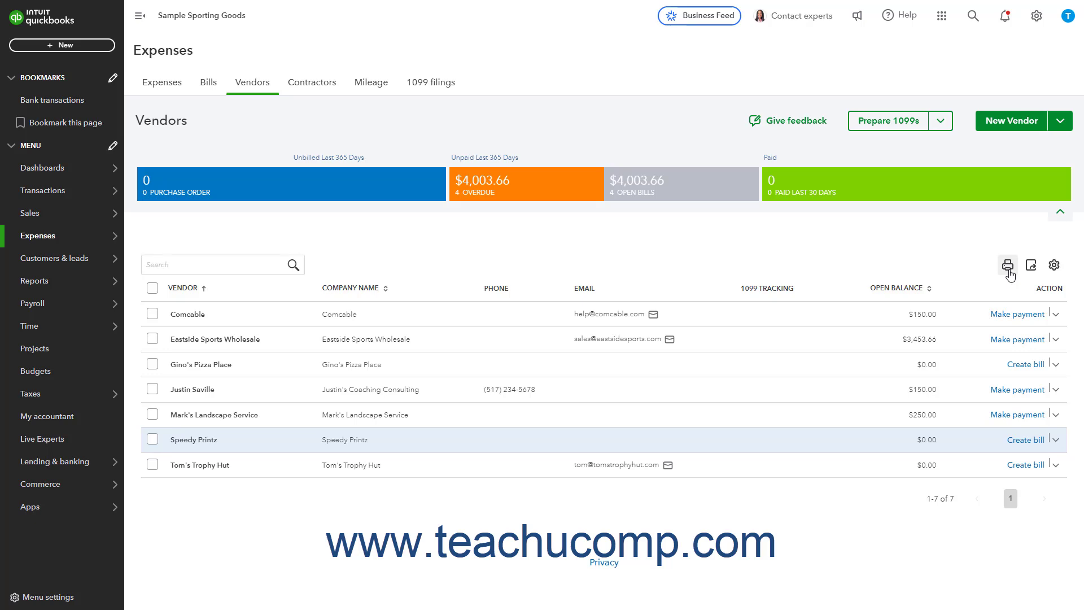
Toggle the Address column and inactive vendors on and off in the list settings, and review the page size options.
click(1051, 272)
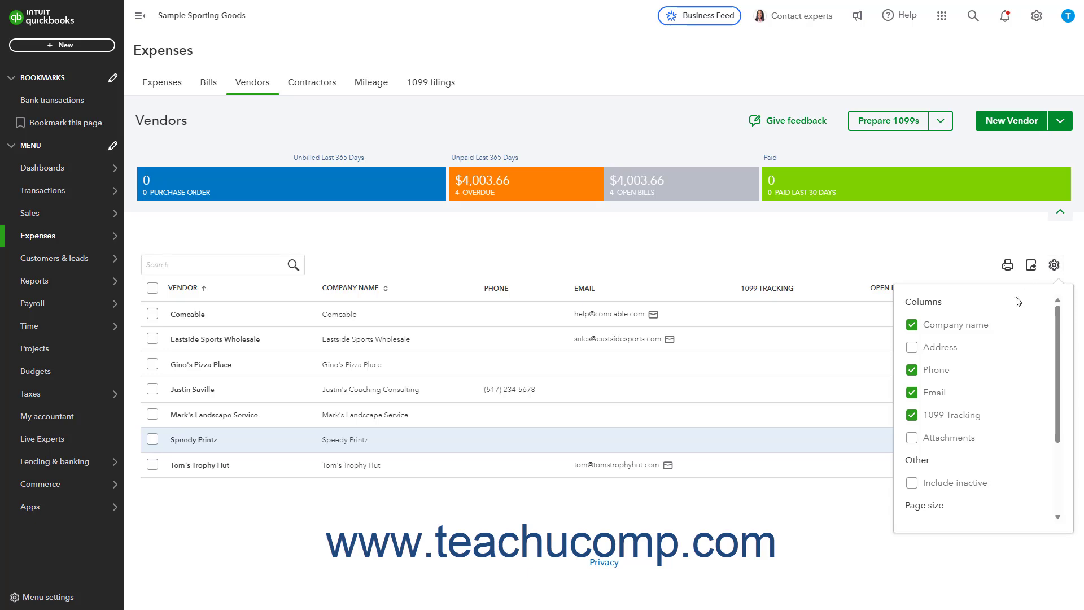
click(912, 349)
click(912, 353)
click(913, 490)
click(913, 485)
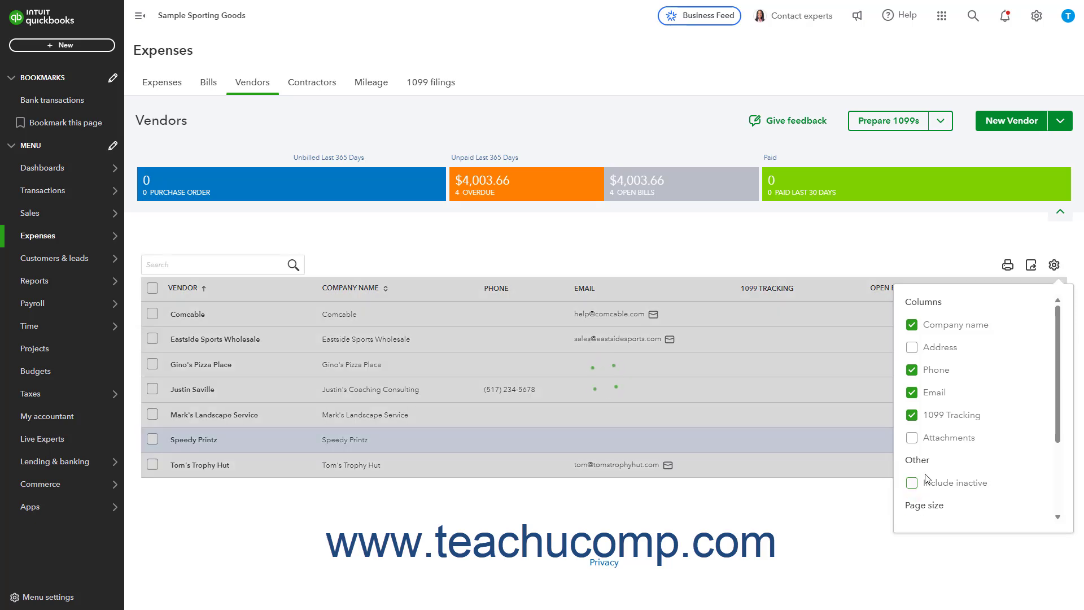
scroll(925, 474, down, 2)
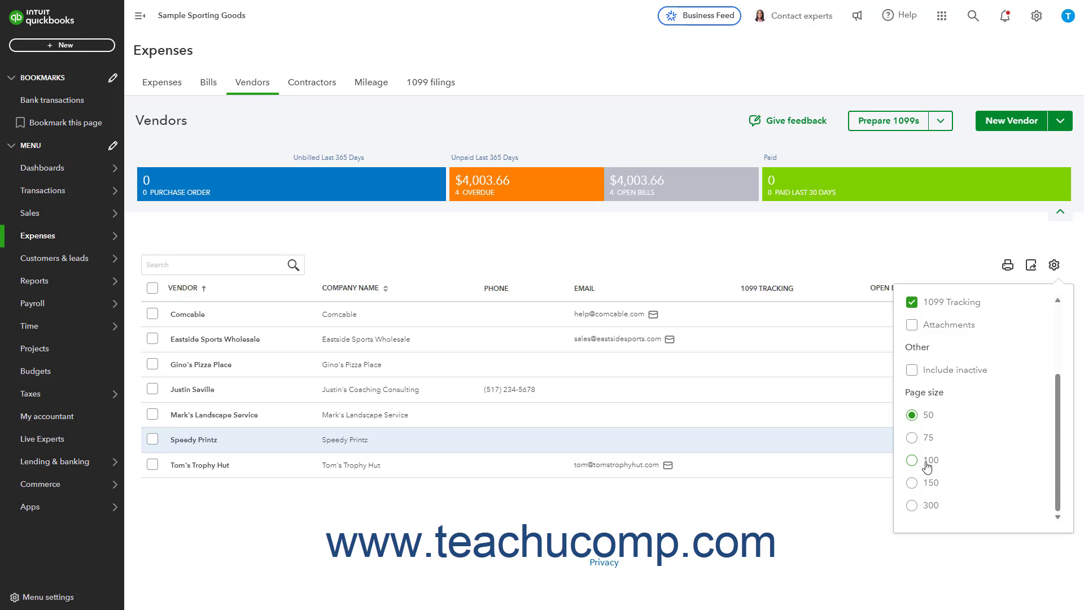
click(1054, 264)
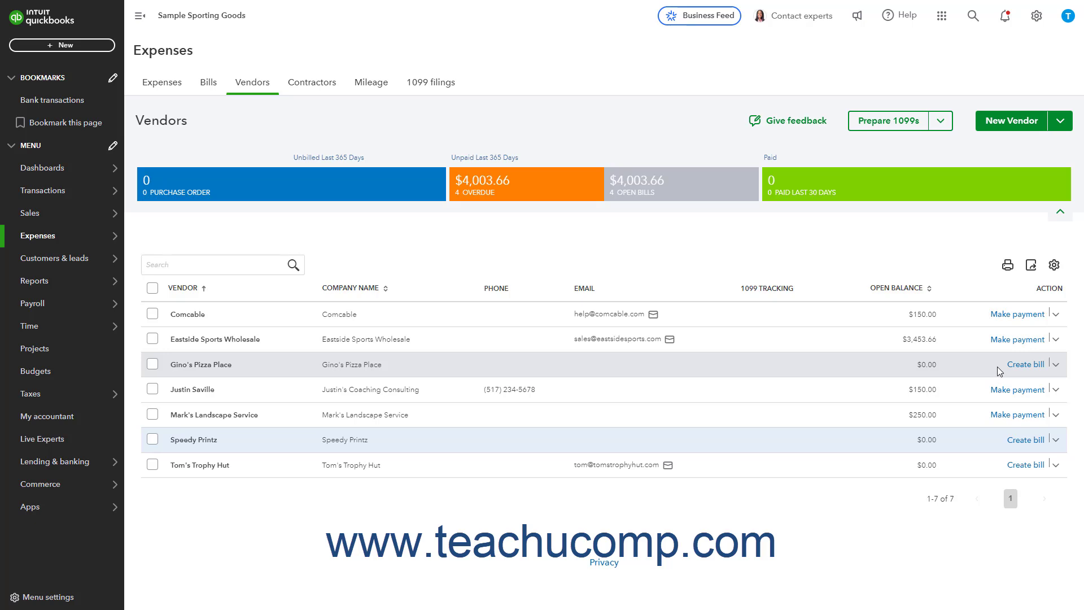
Check the additional actions offered for Comcable, and open the vendor details in its record.
click(1056, 317)
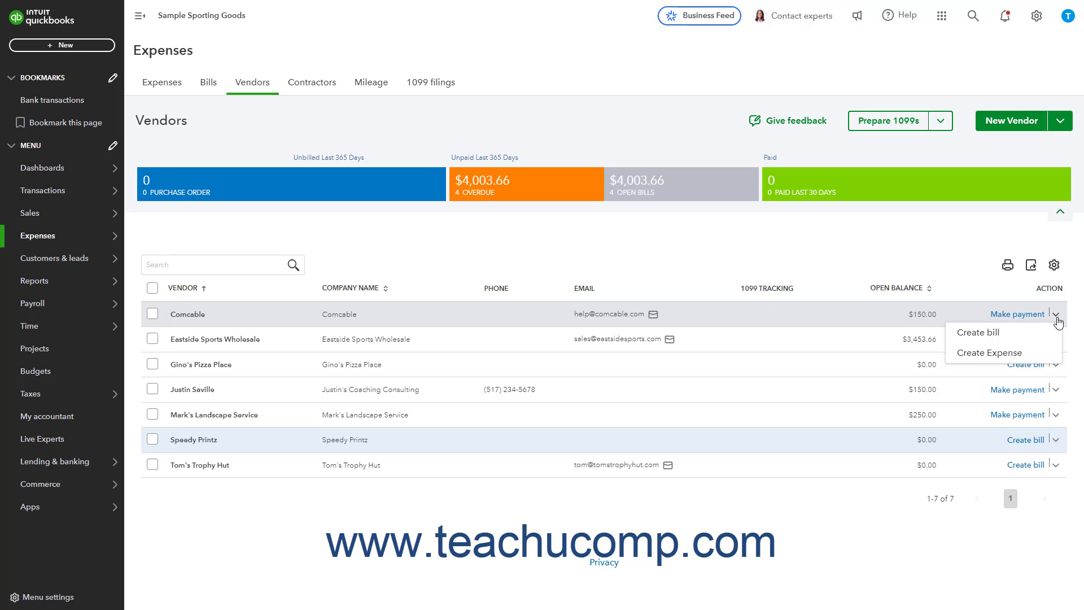
click(958, 514)
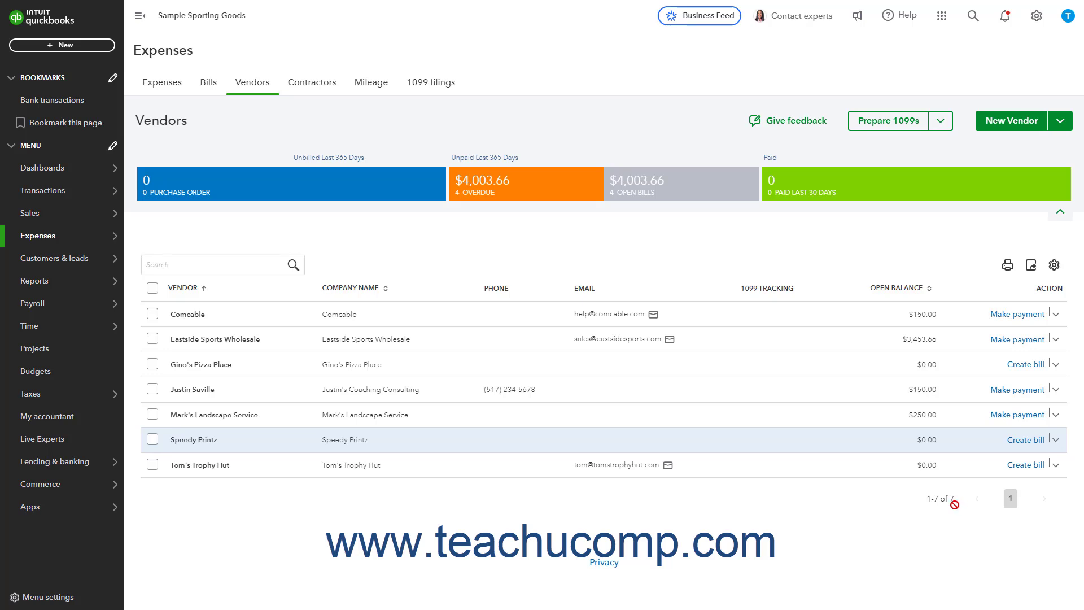
click(190, 315)
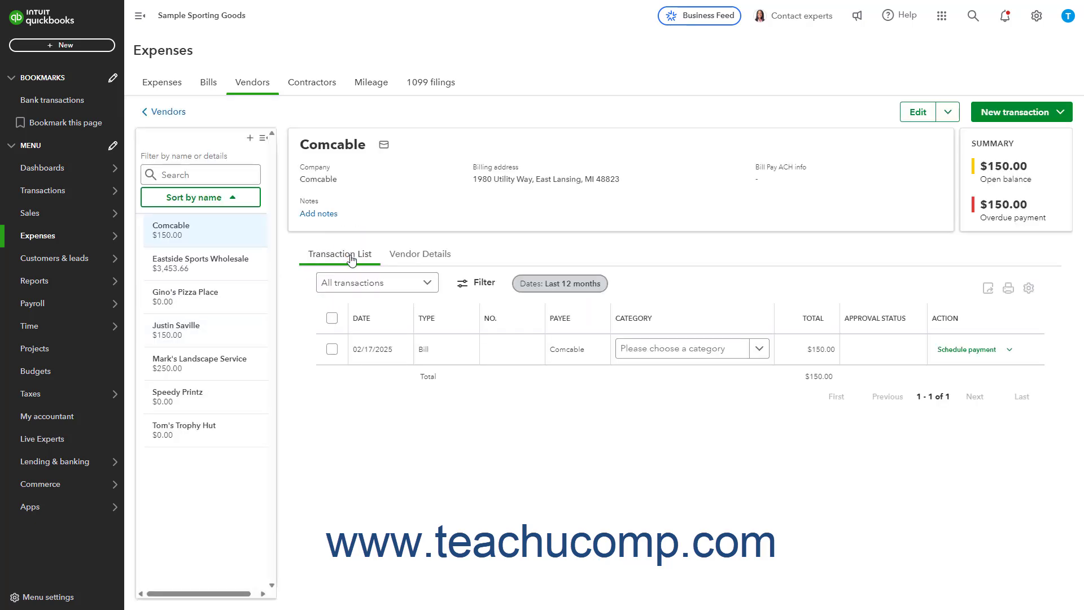
click(424, 255)
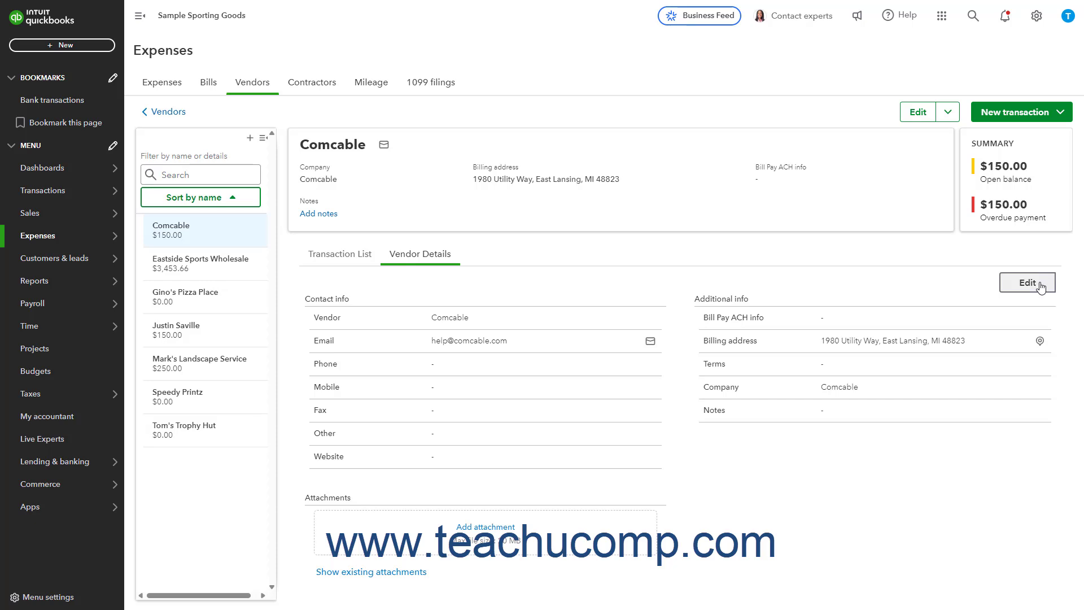
Open Comcable's vendor information for editing, save it without changes, and return to its transaction list.
click(913, 113)
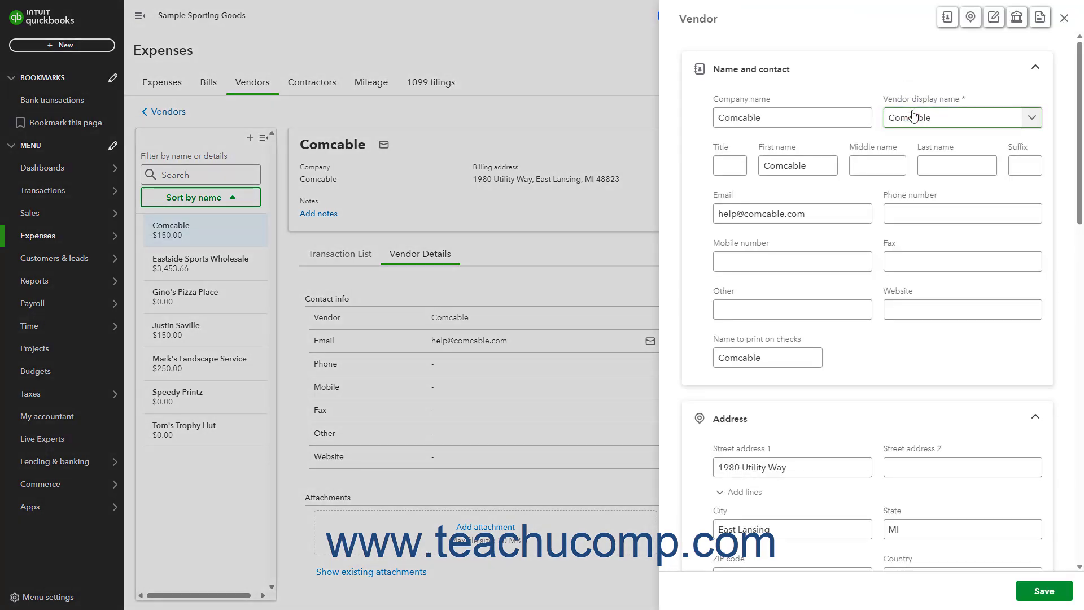
click(1046, 593)
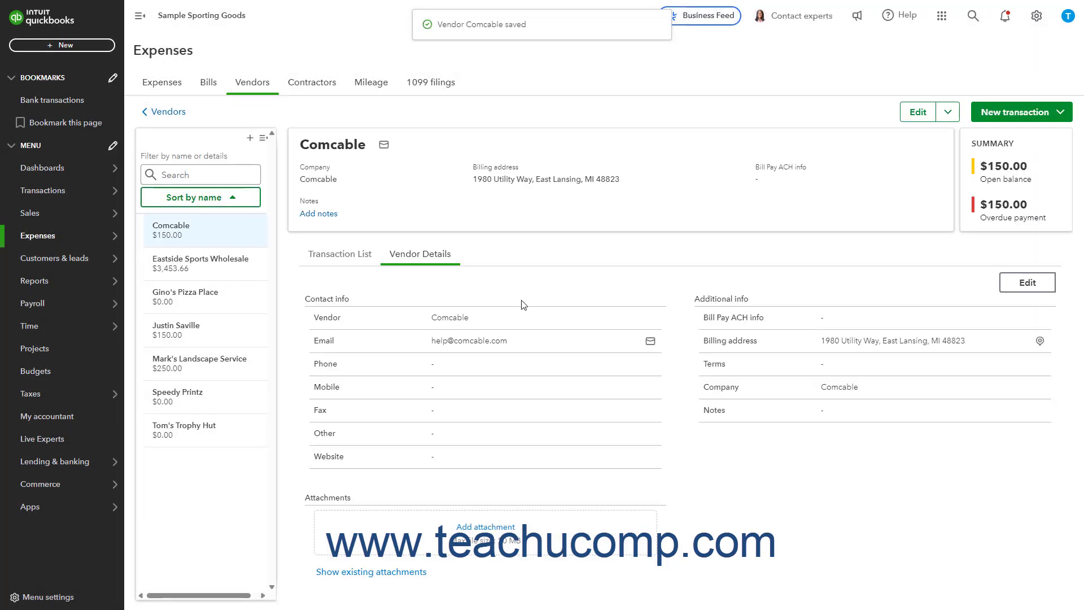
click(347, 264)
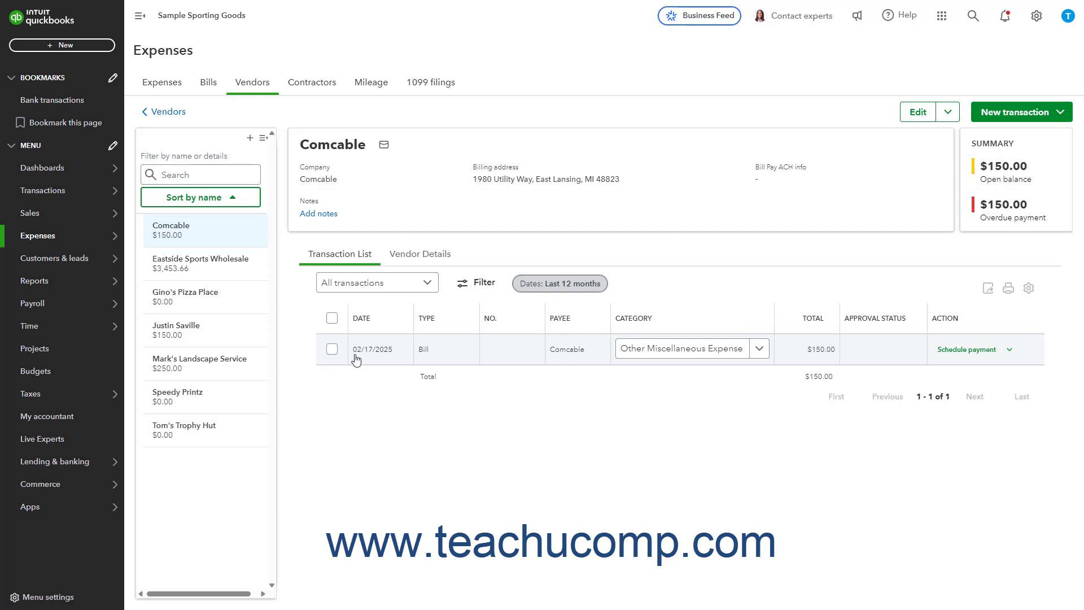
Try to make Comcable inactive, cancel the request, and return to the vendor list.
click(949, 113)
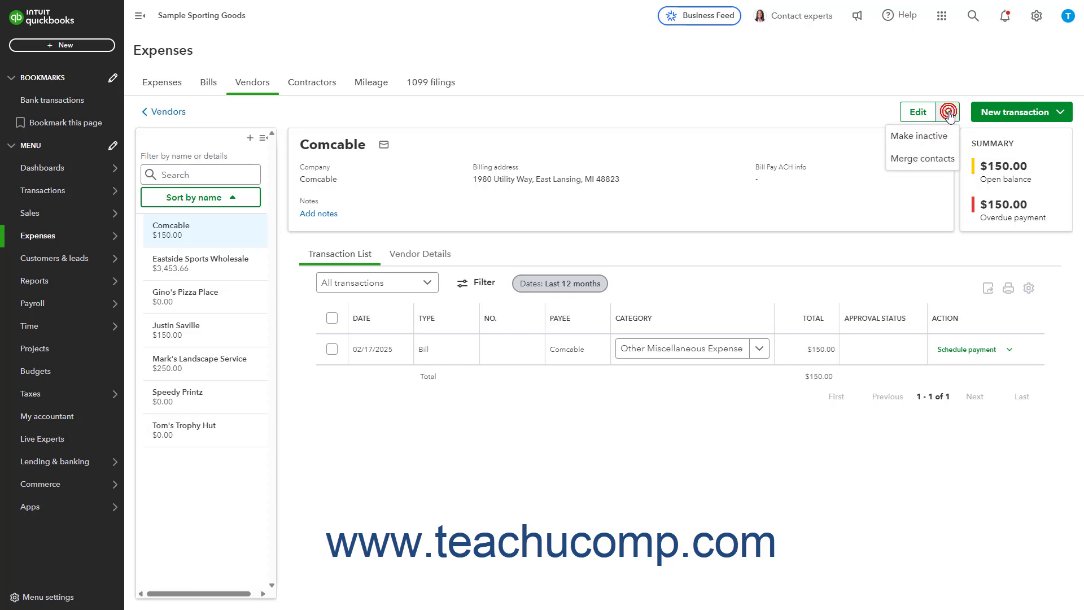
click(941, 138)
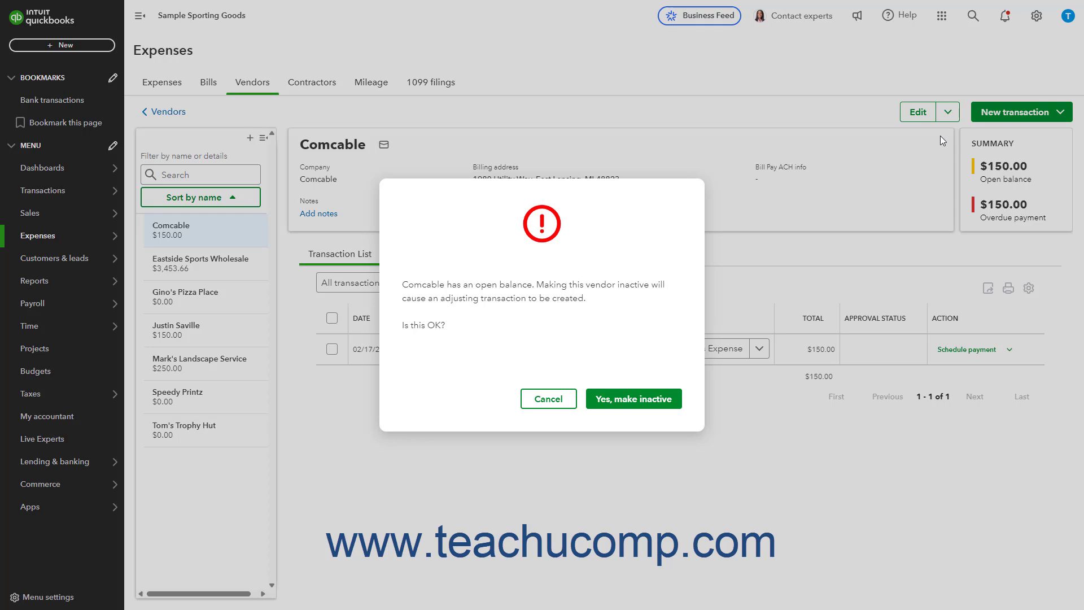
click(559, 400)
click(178, 114)
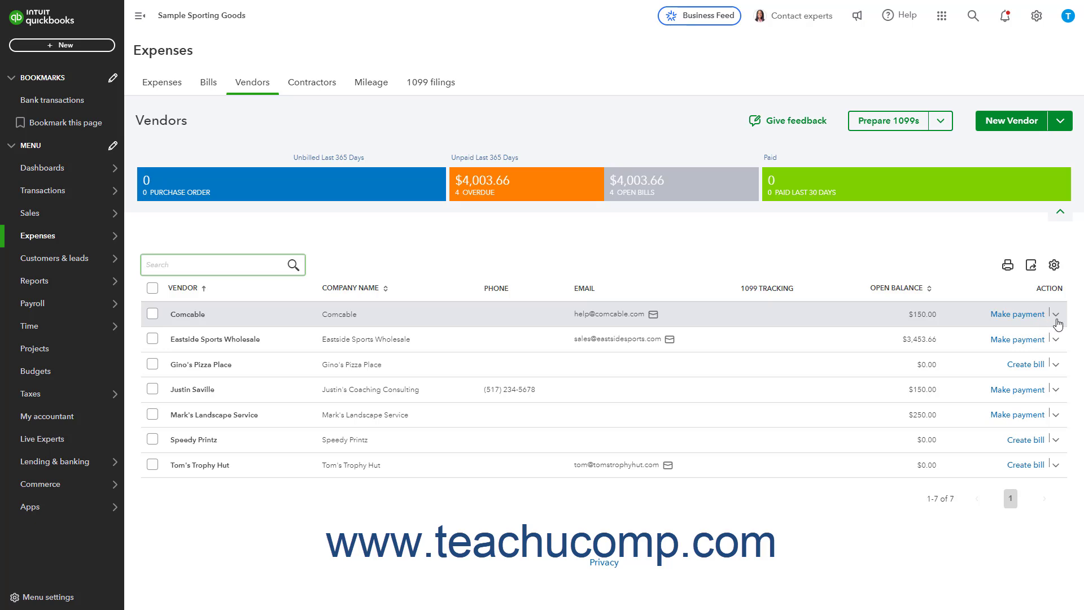
Review the additional actions for Comcable in the vendor list and return to the full list.
click(1056, 318)
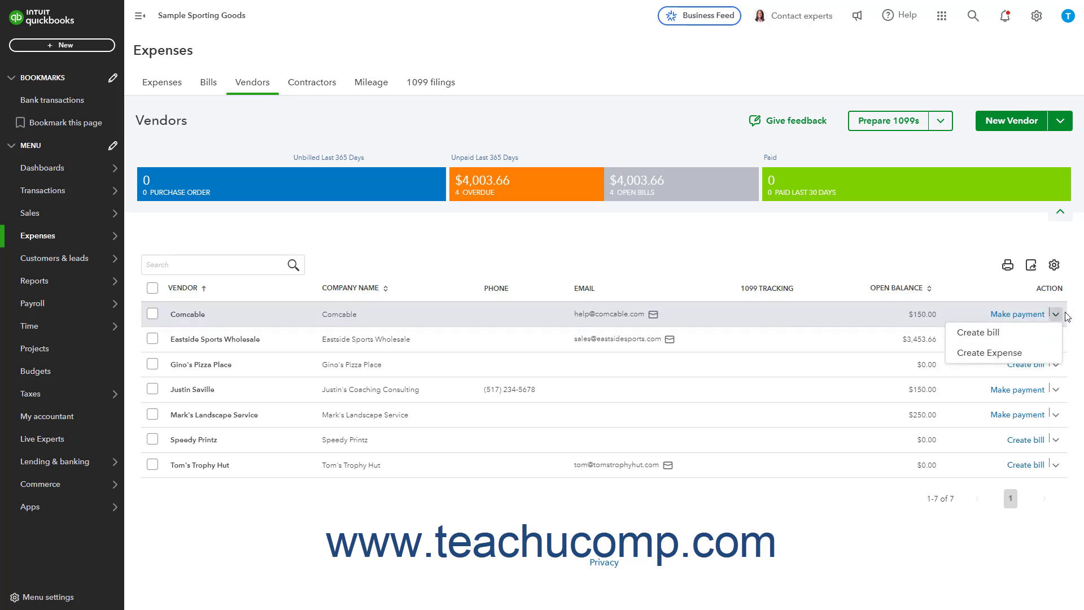
click(1066, 315)
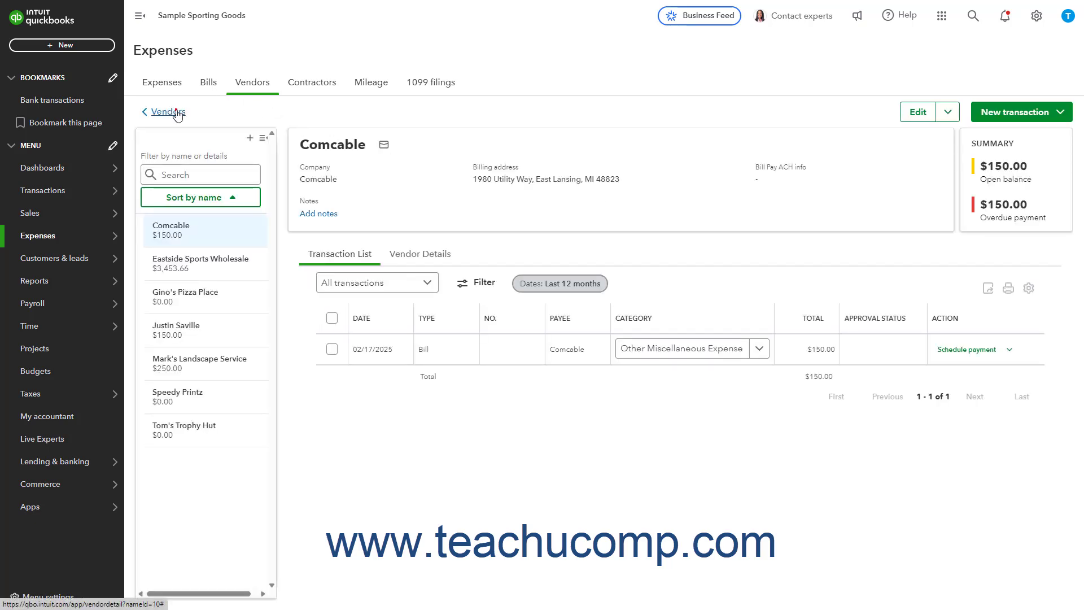
click(170, 112)
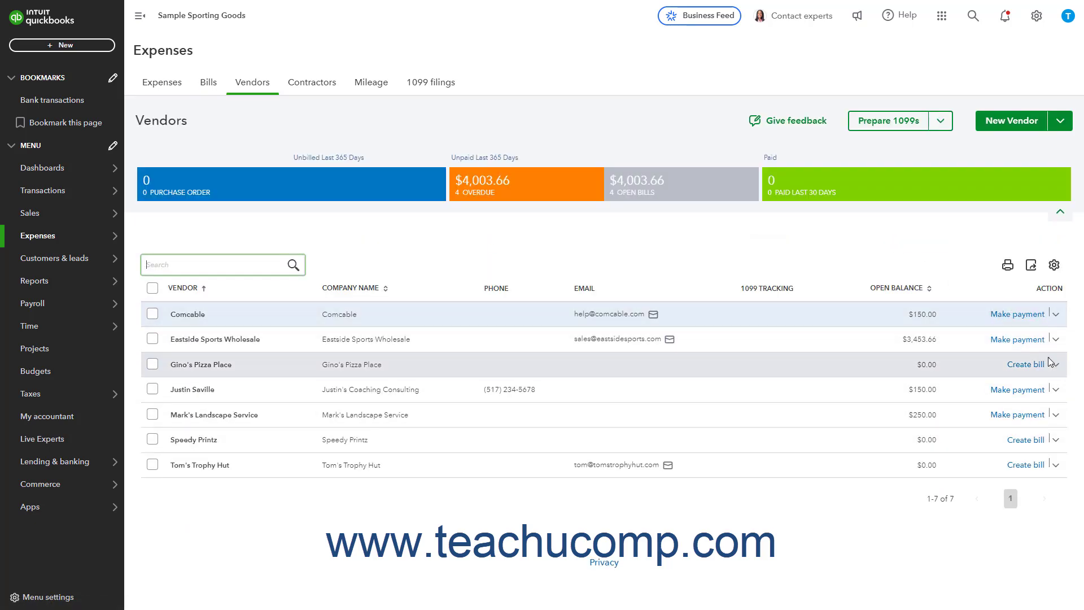
Make the vendor Gino's Pizza Place inactive and confirm the change.
click(1054, 364)
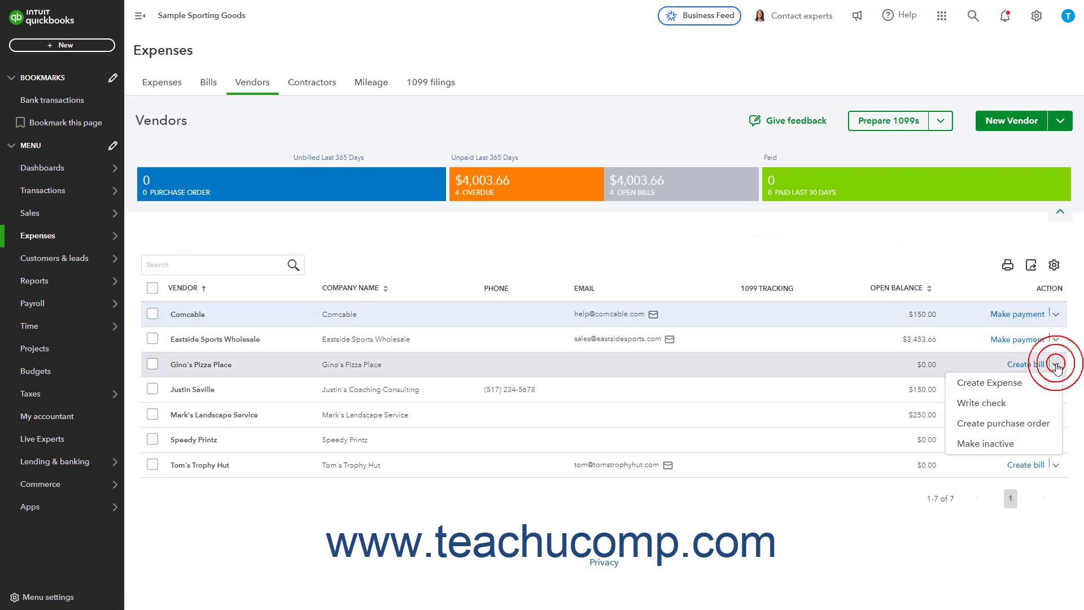
click(996, 445)
click(616, 377)
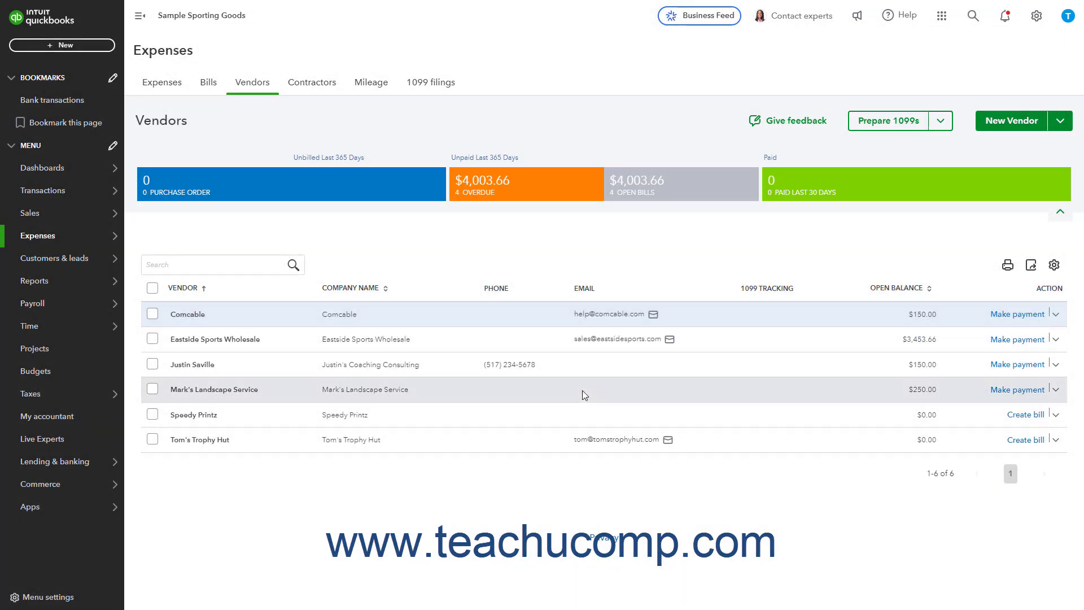
Include inactive vendors in the list and make Gino's Pizza Place active again.
click(1056, 267)
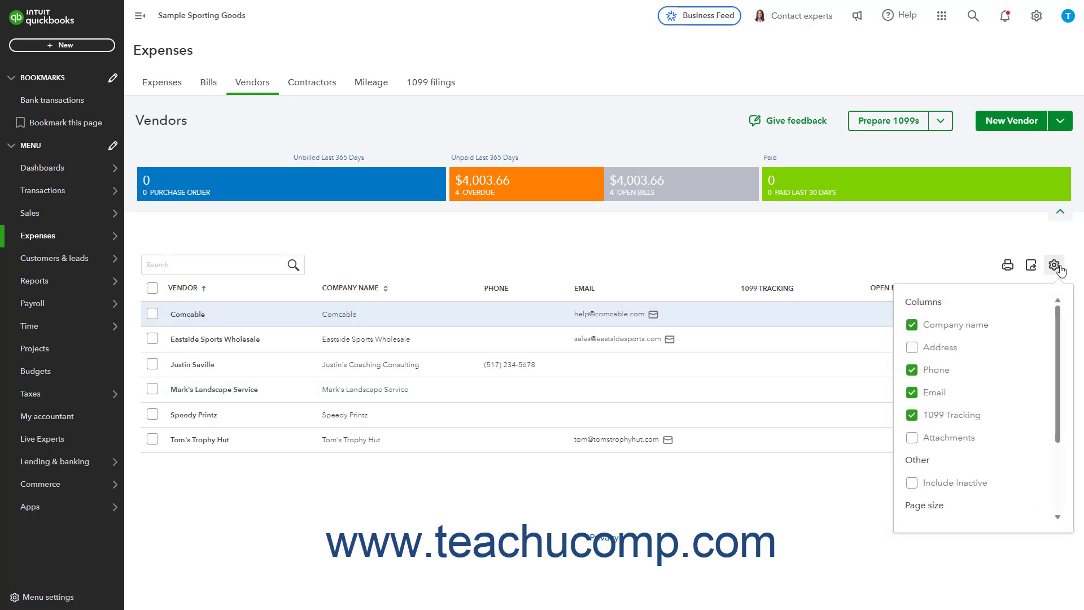
click(911, 484)
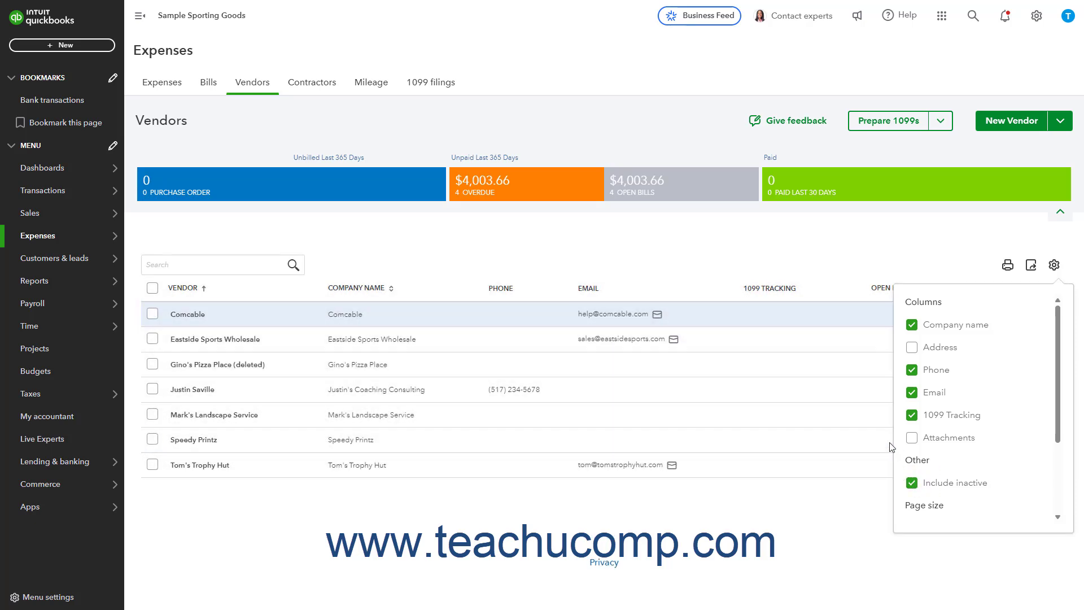
click(1054, 265)
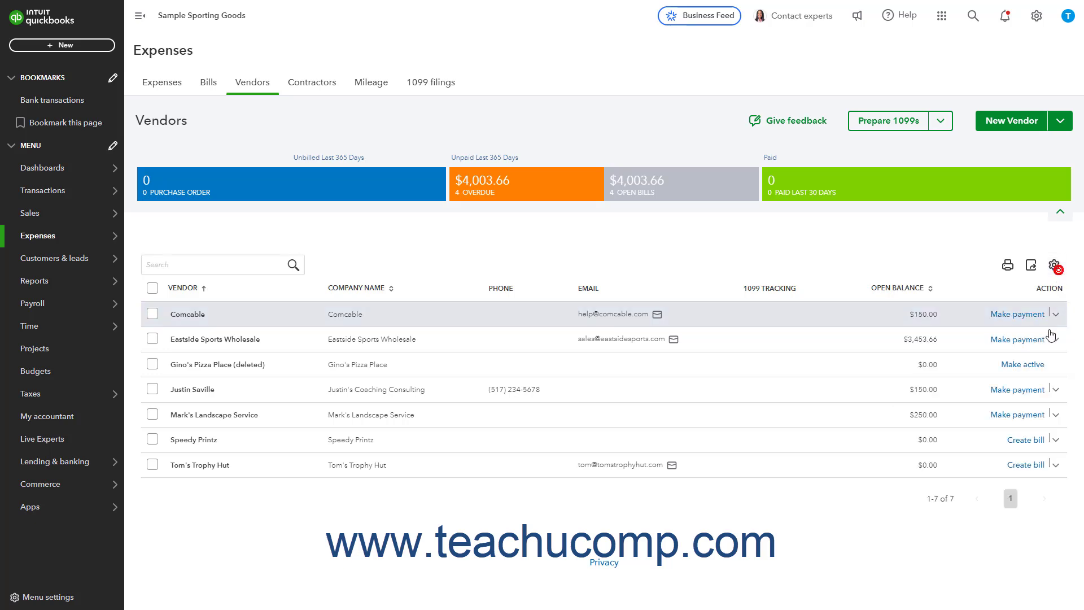
click(1037, 368)
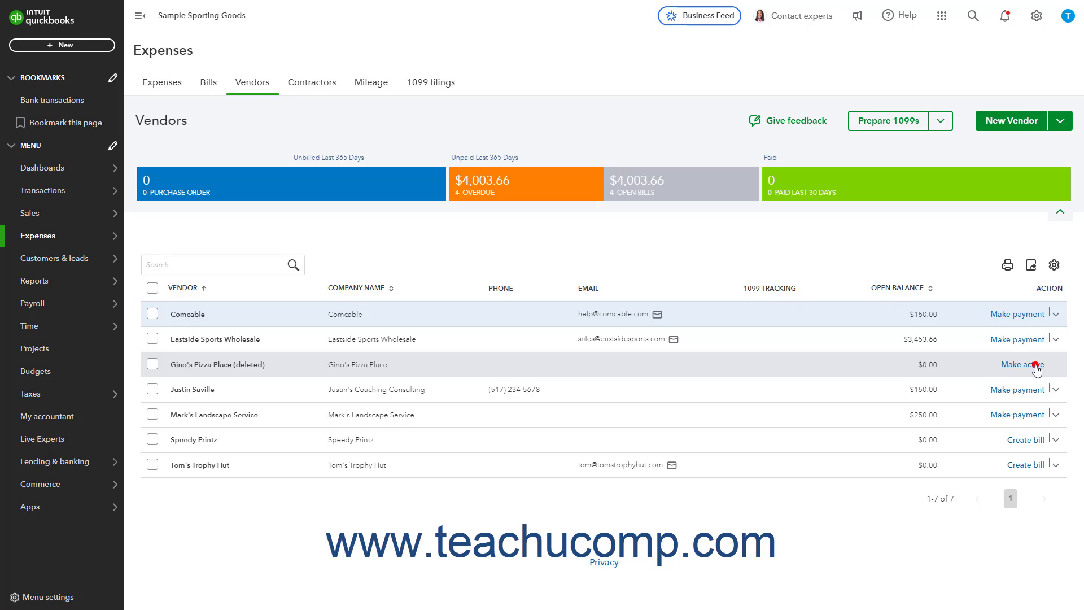